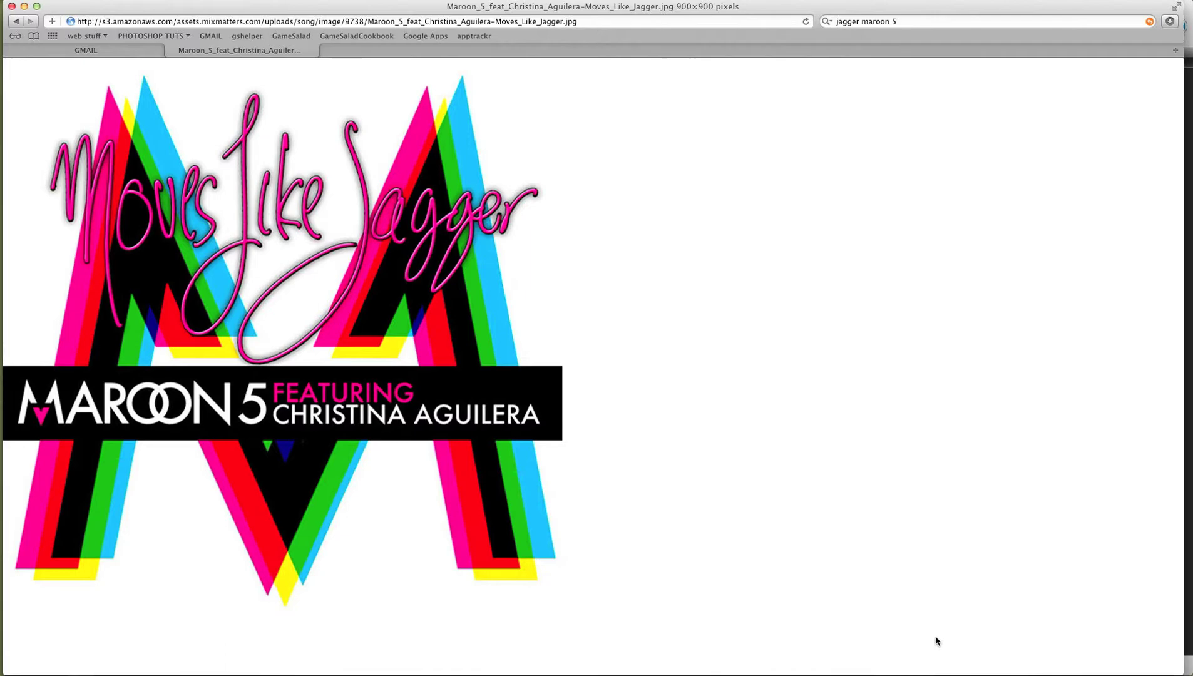
Test-play the Initial Scene, dragging magenta and yellow squares onto cyan, then return to editing
left_click(766, 671)
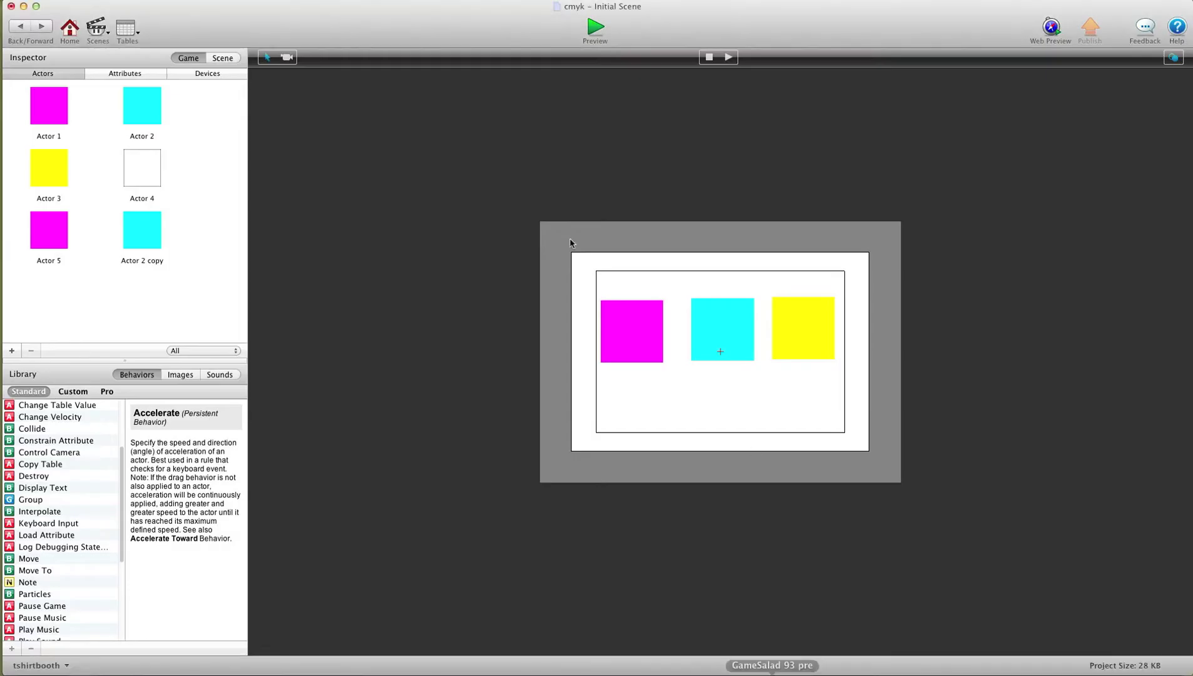
left_click(598, 35)
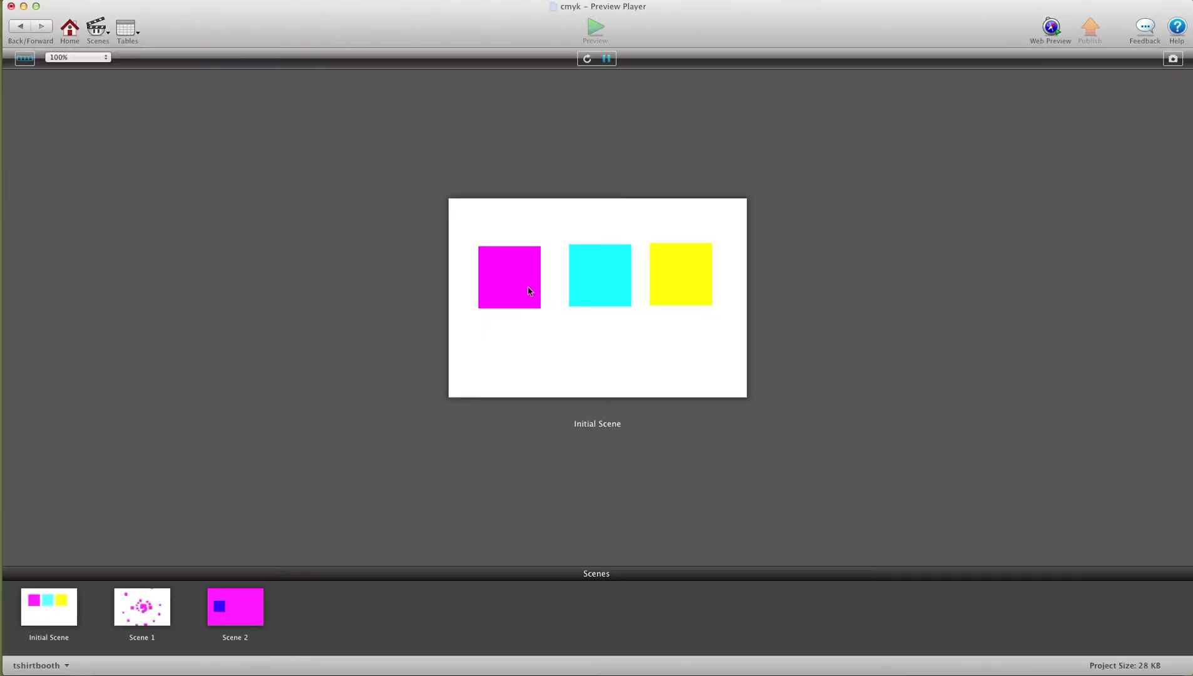
left_click_drag(532, 289, 579, 296)
left_click_drag(663, 290, 612, 322)
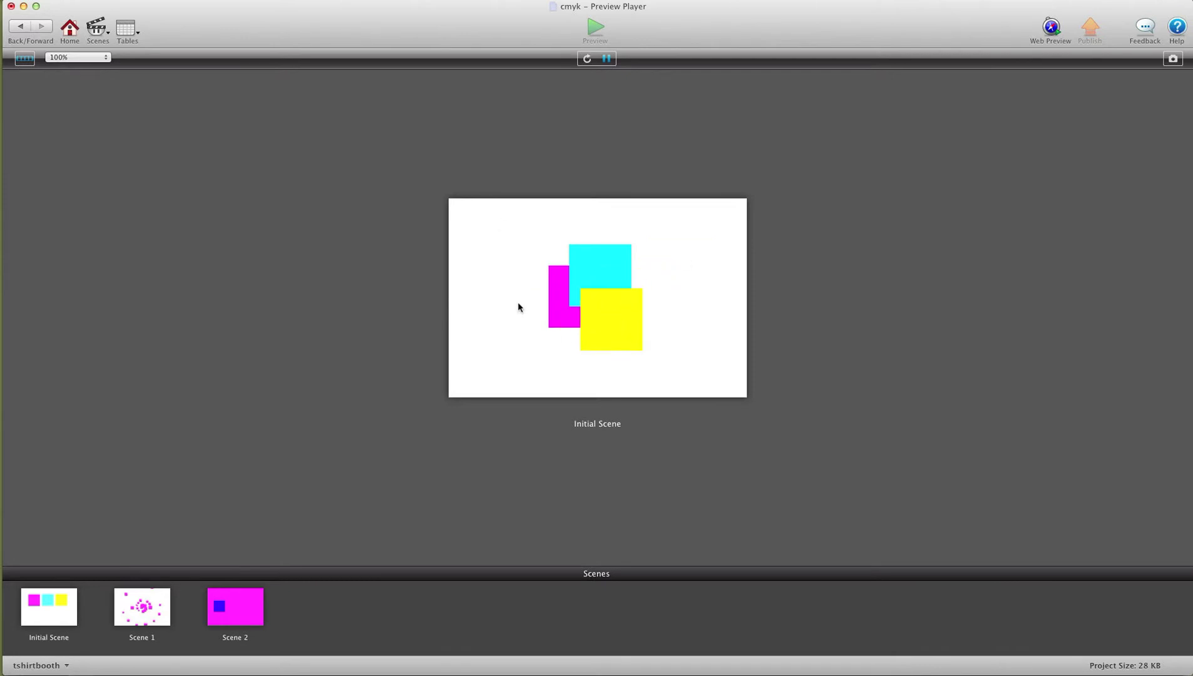
left_click(17, 35)
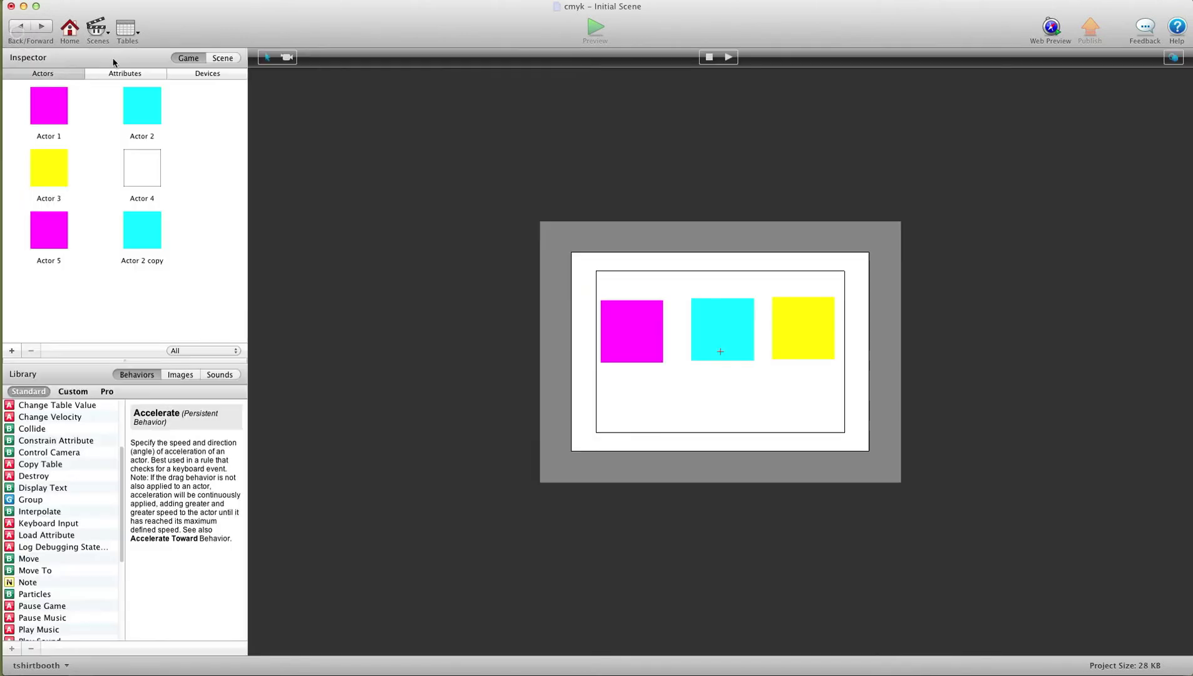
Delete the three scene squares and set magenta Actor 1's blending mode to Multiply
left_click(789, 326)
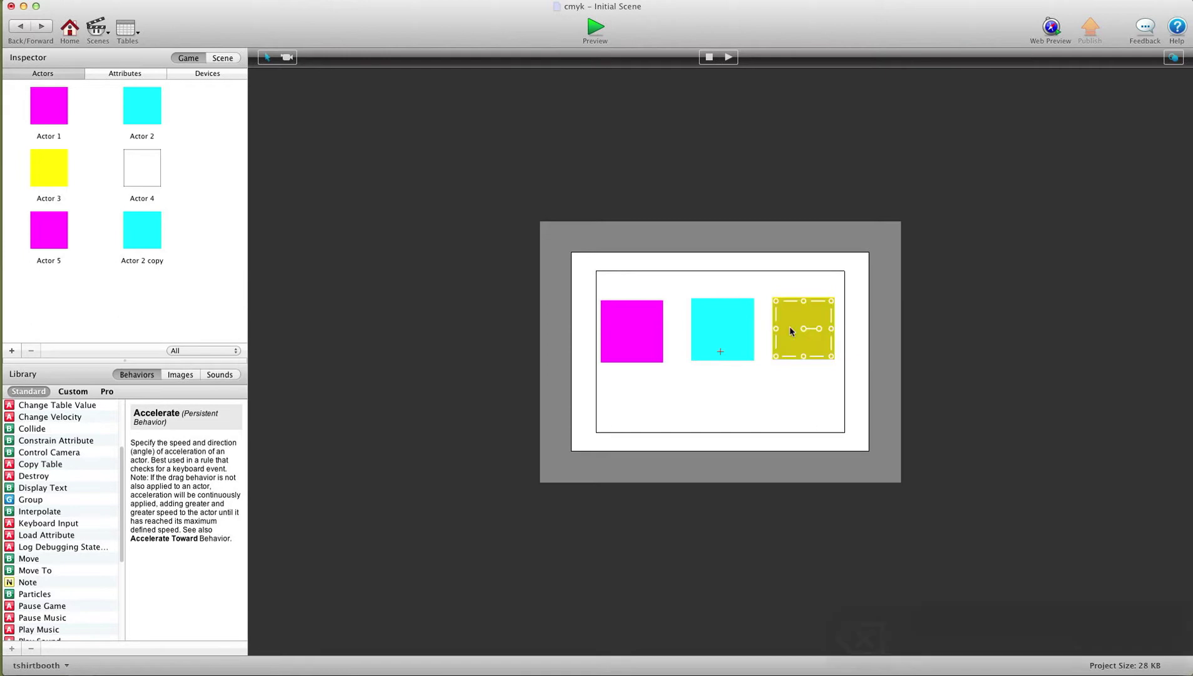
key("BackSpace")
key("BackSpace")
key("BackSpace")
double_click(62, 97)
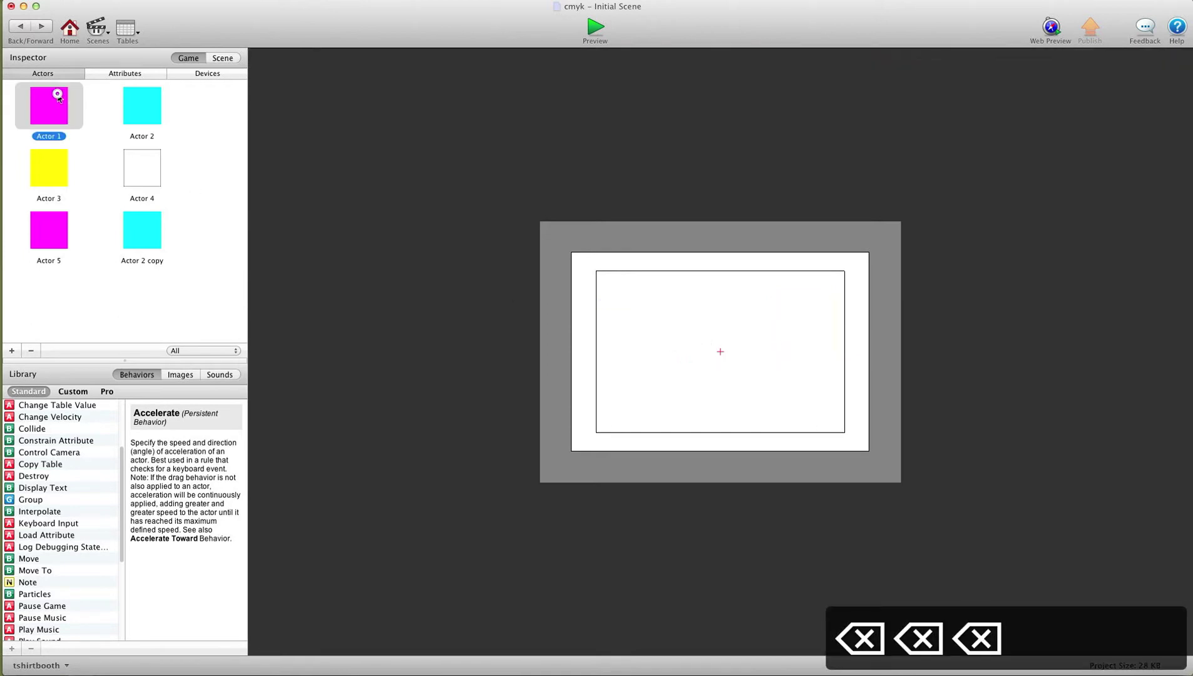
left_click(155, 360)
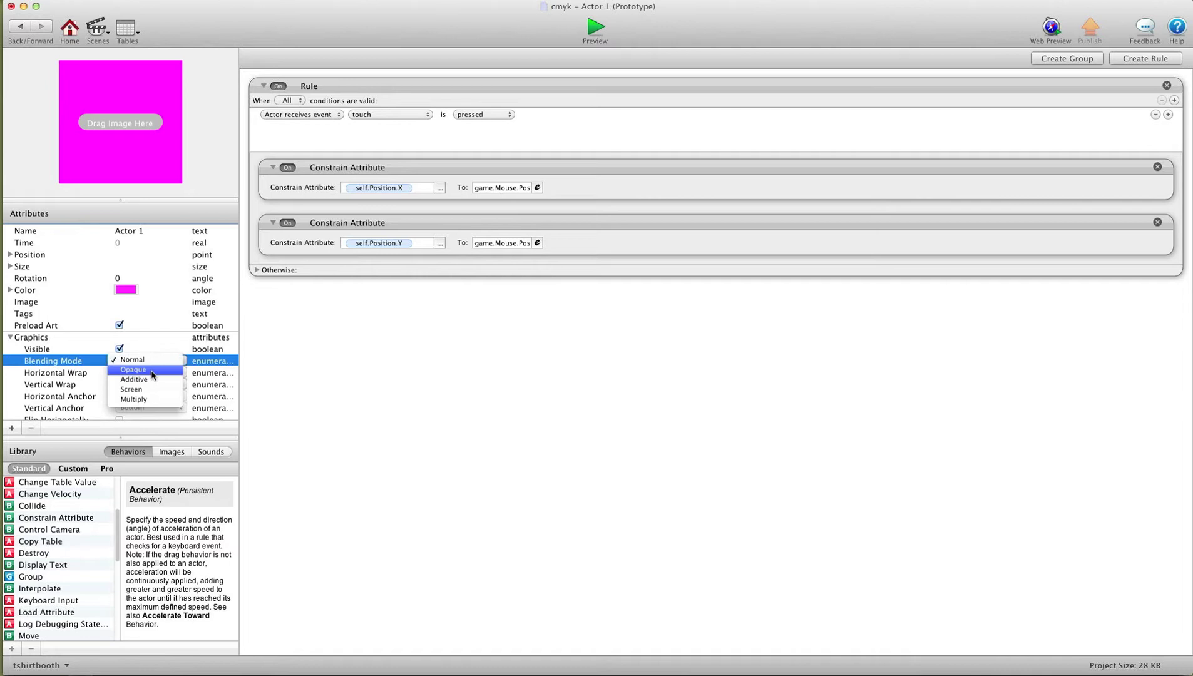
left_click(79, 365)
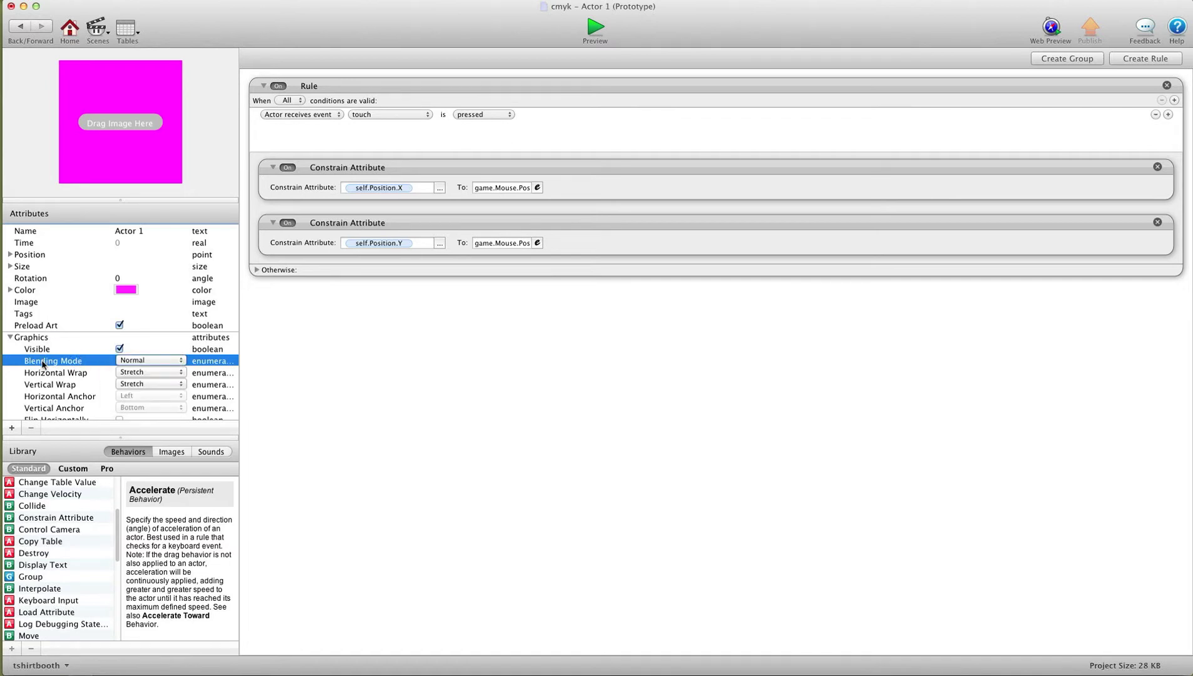
left_click(138, 361)
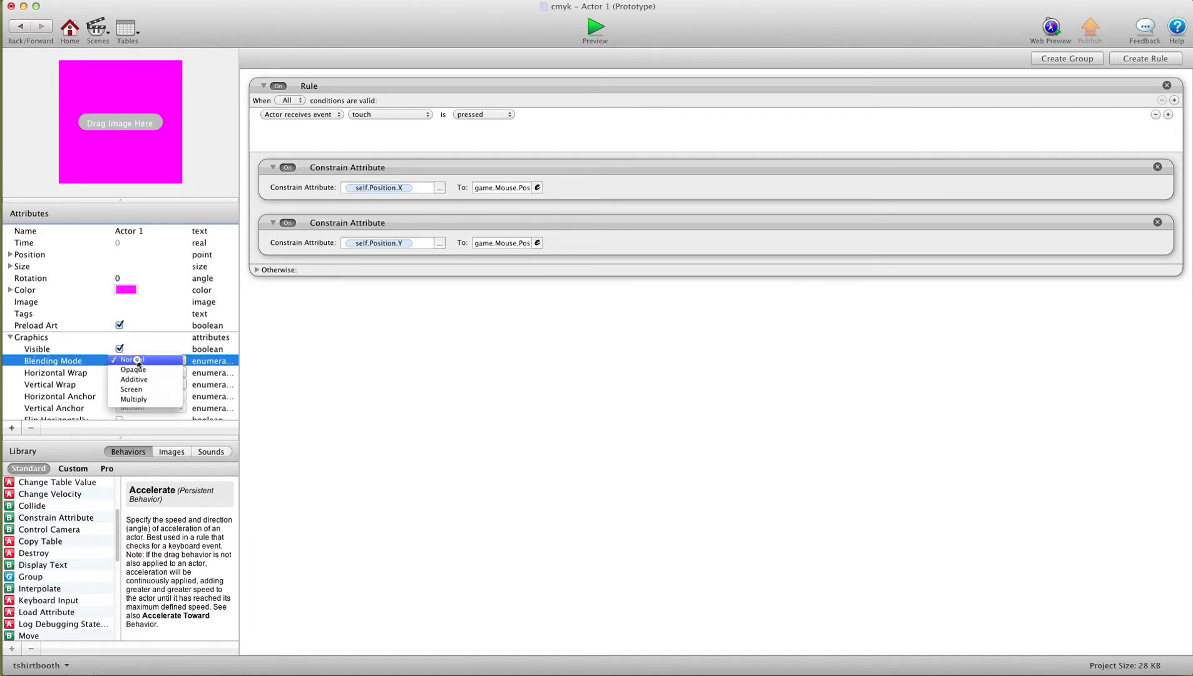
left_click(135, 399)
left_click(20, 26)
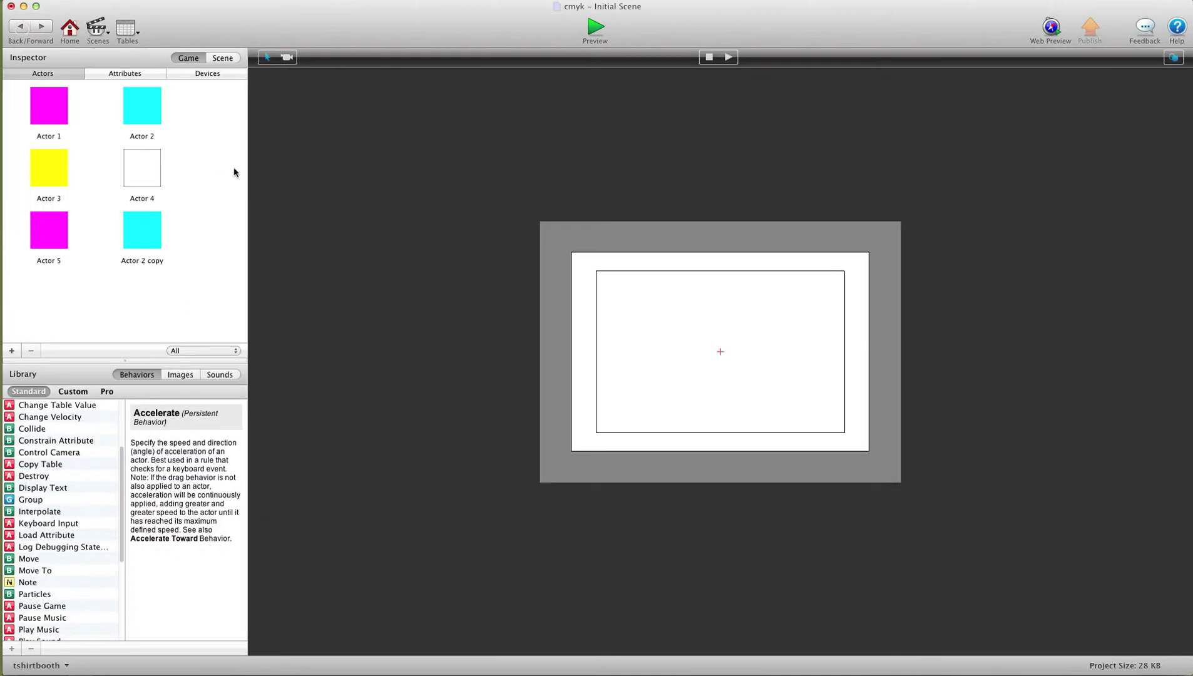
Set the blending mode of cyan Actor 2 and yellow Actor 3 to Multiply
double_click(128, 100)
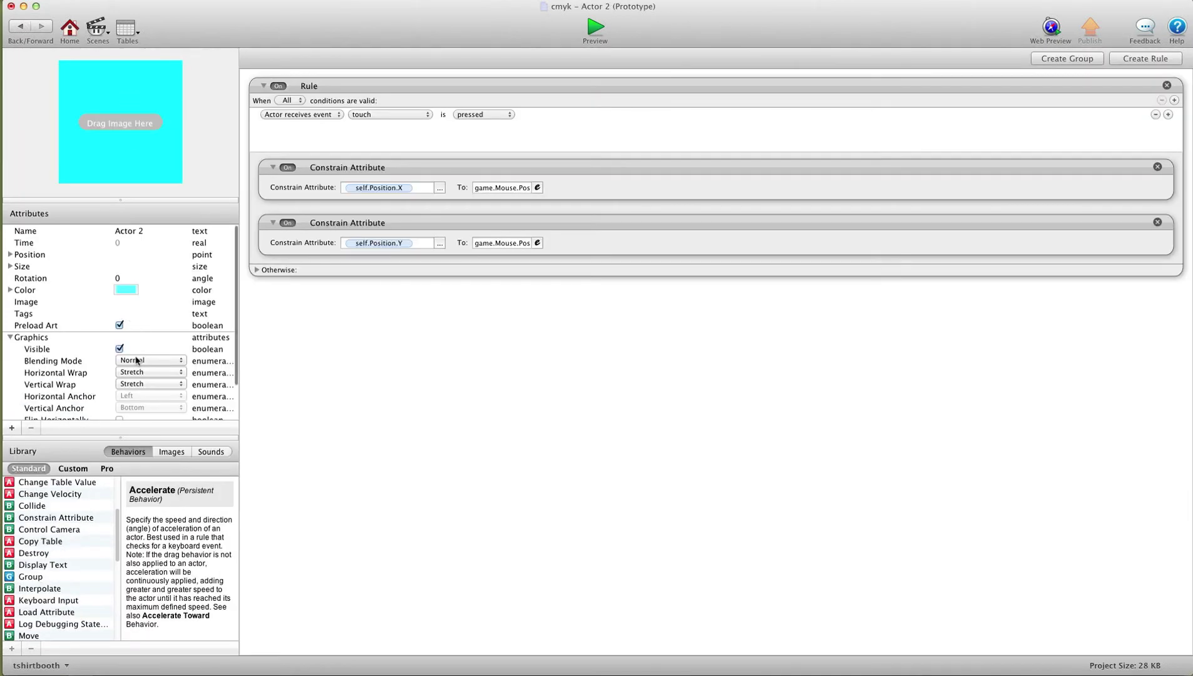
left_click(137, 361)
left_click(149, 400)
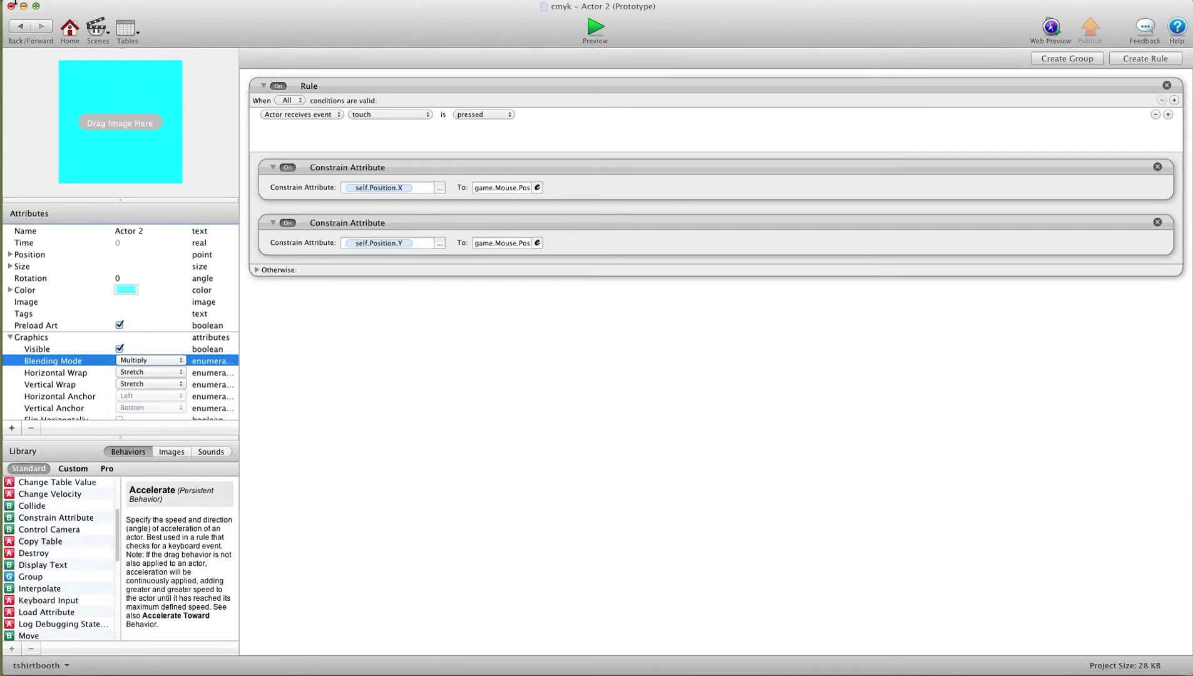
left_click(20, 27)
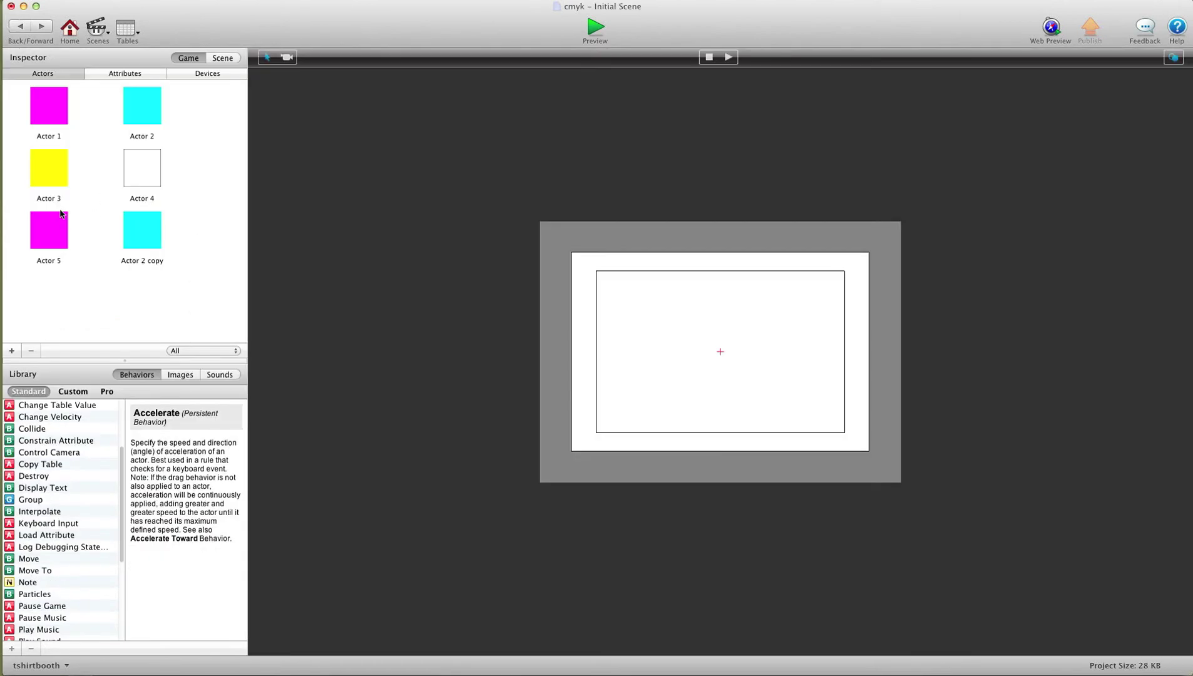
double_click(54, 163)
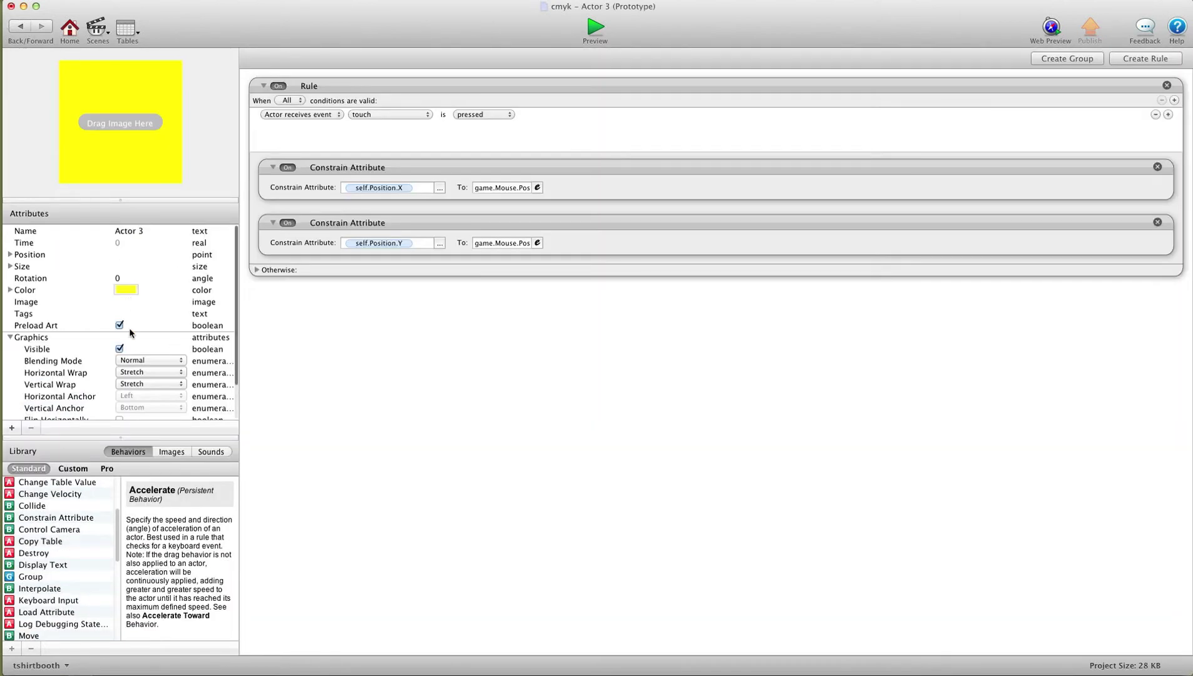
left_click(145, 360)
left_click(144, 400)
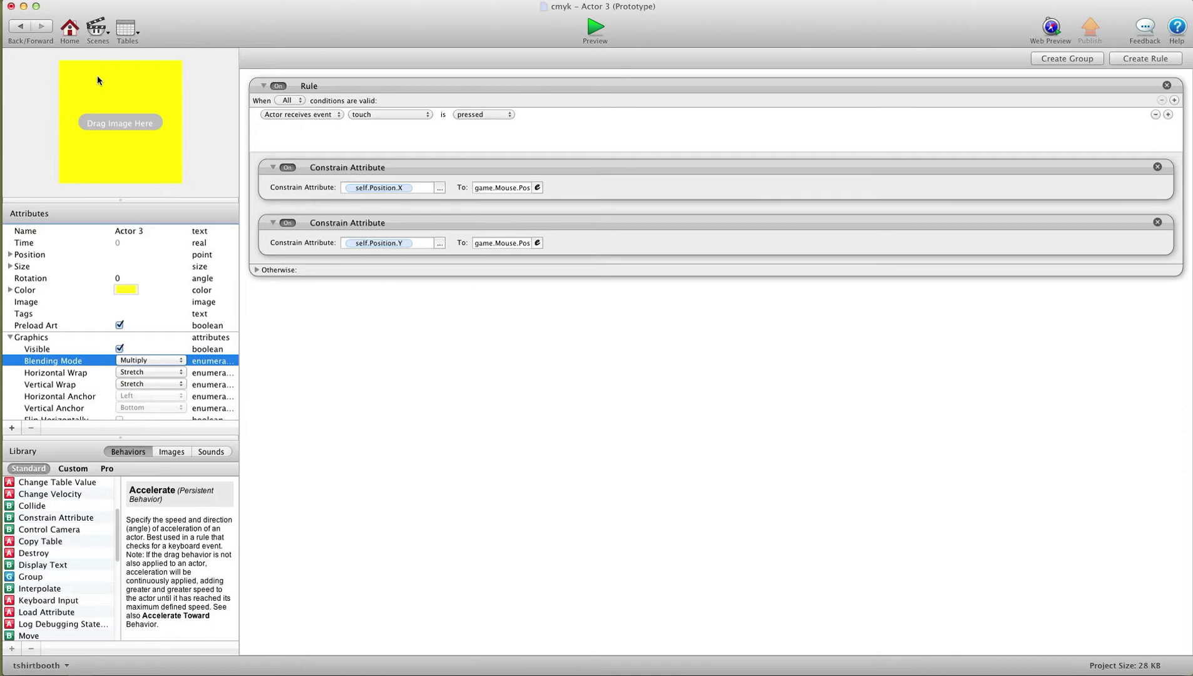
left_click(21, 27)
Place magenta, cyan and yellow actors side by side on the stage
left_click_drag(65, 113, 647, 370)
left_click_drag(140, 115, 714, 361)
left_click_drag(37, 178, 784, 367)
Preview the scene and slide the magenta square onto the cyan one
left_click(595, 26)
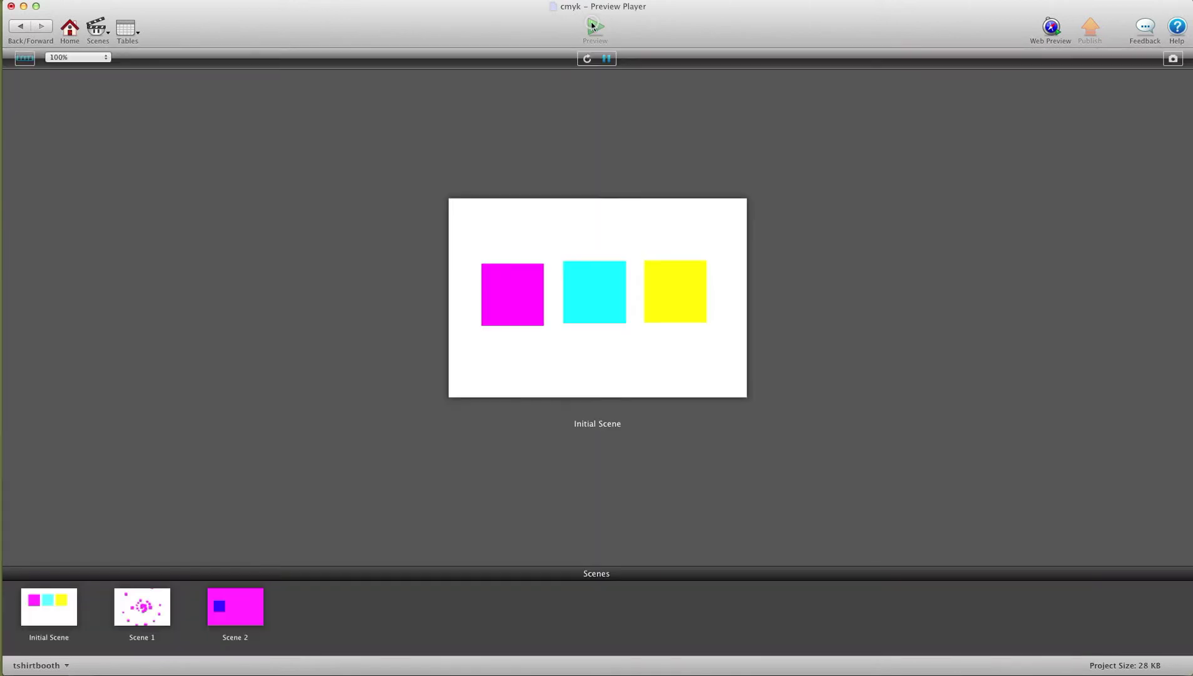
left_click_drag(513, 301, 562, 317)
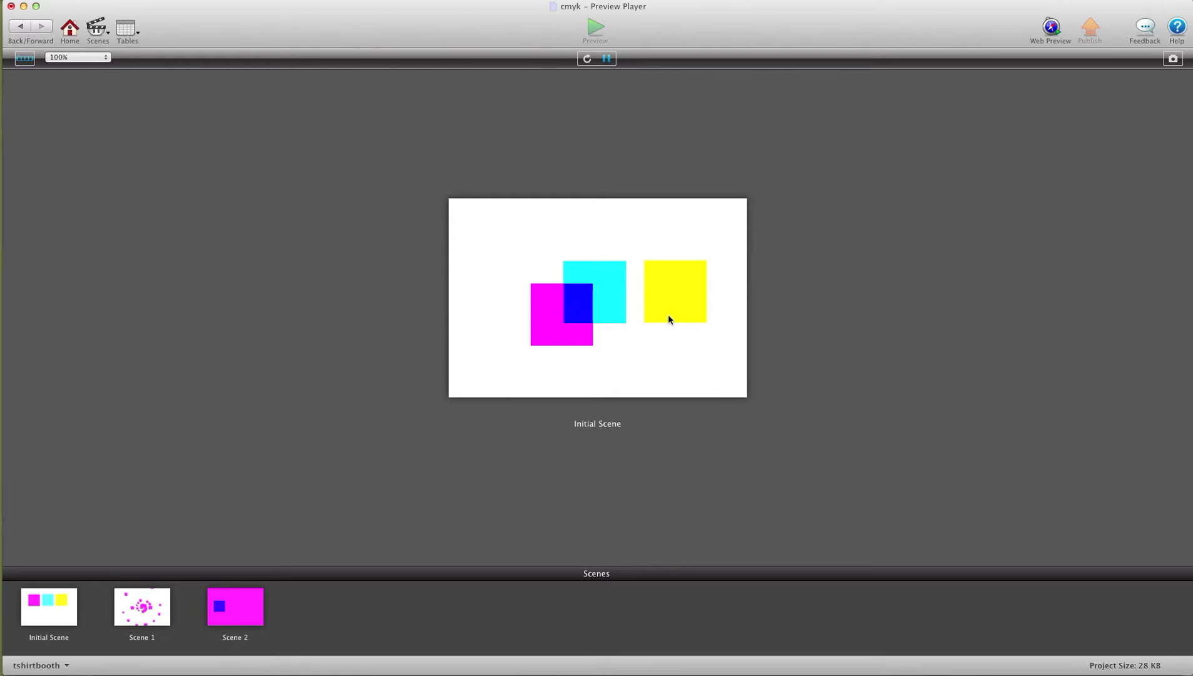
left_click_drag(668, 315, 584, 290)
Overlap yellow with cyan and magenta until all three stack into black, then show Scene 1
left_click(622, 326)
left_click_drag(623, 326, 598, 314)
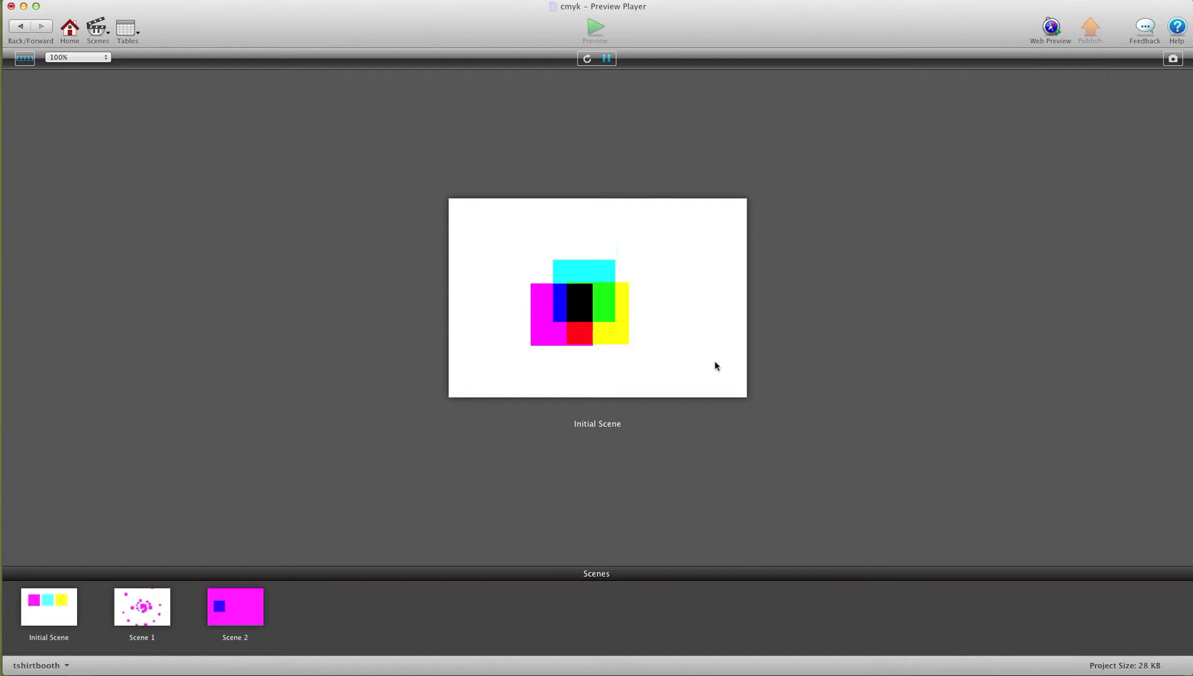
mouse_move(590, 309)
left_mouse_down()
mouse_move(578, 301)
mouse_move(582, 322)
mouse_move(597, 316)
left_mouse_up()
left_click(142, 602)
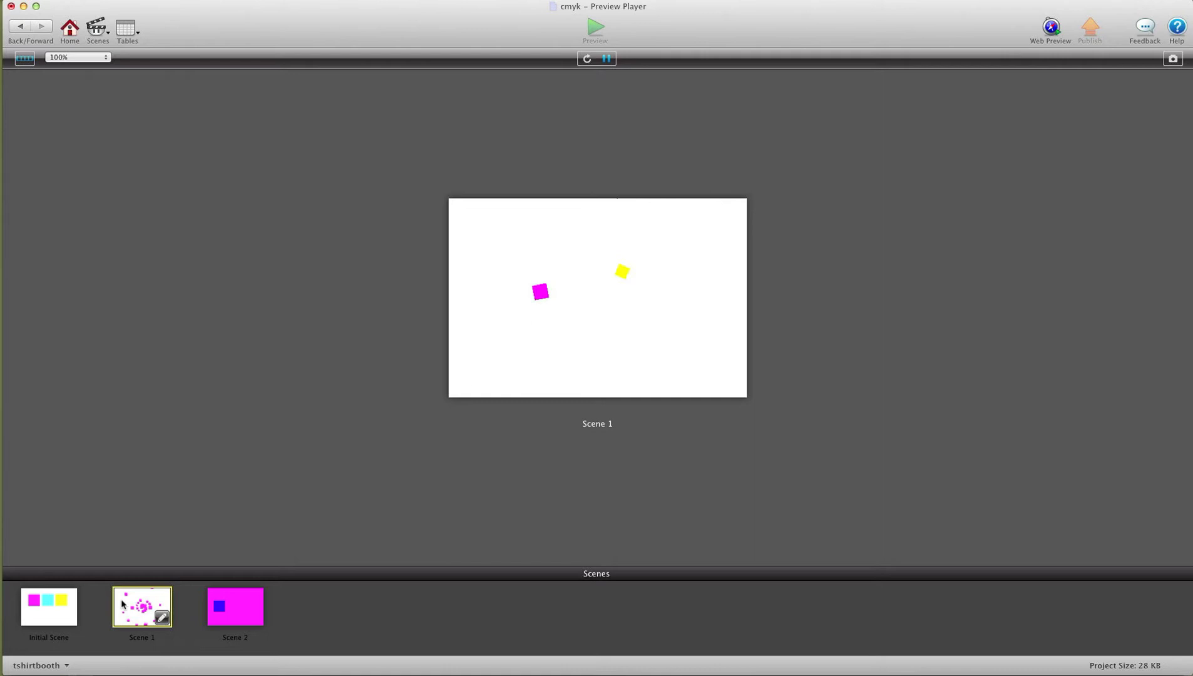
Restart the preview and jump from Scene 1 to Scene 2
left_click(20, 26)
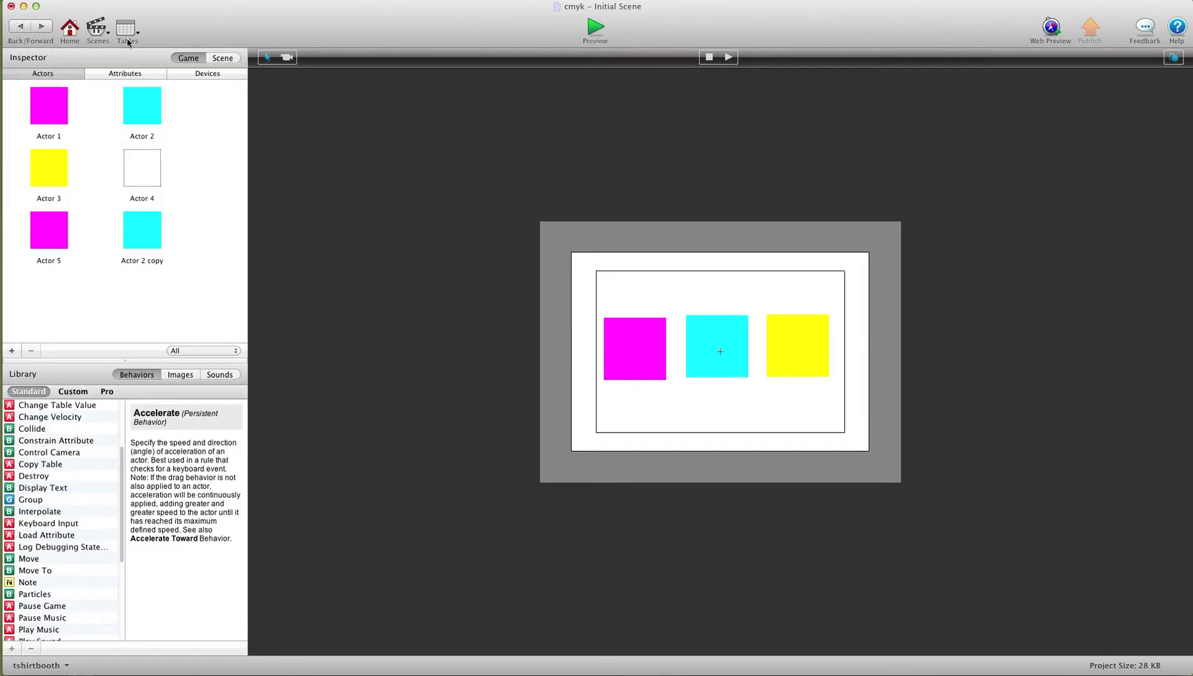
left_click(595, 27)
left_click(142, 602)
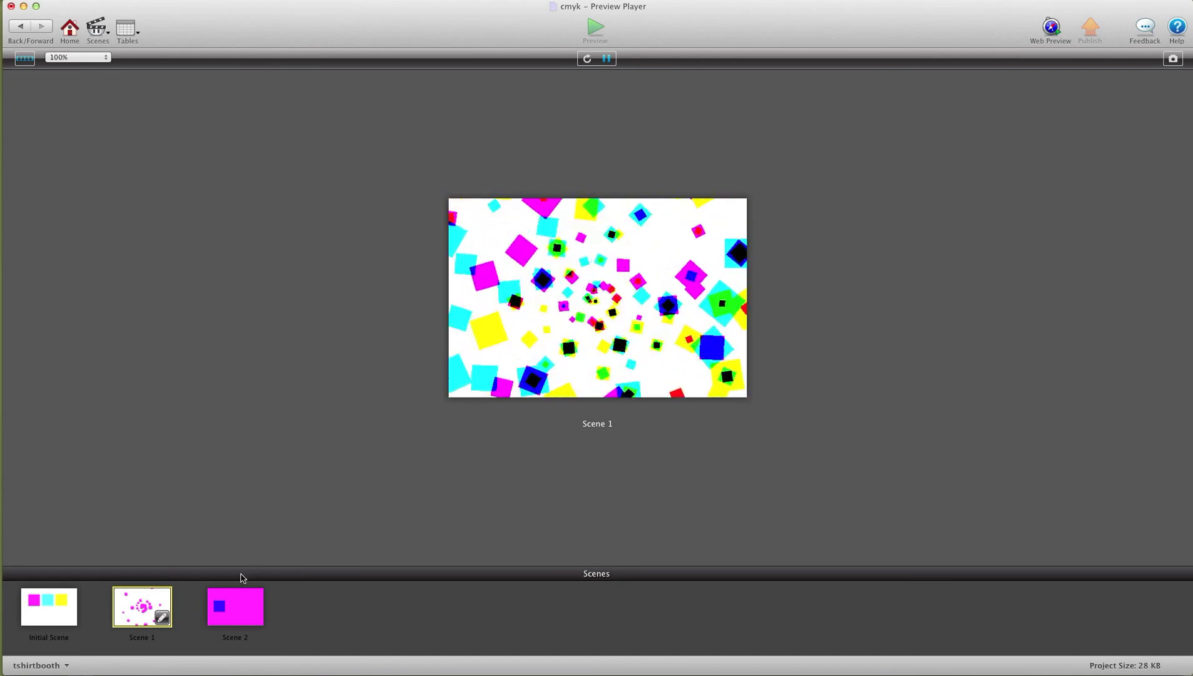
left_click(223, 607)
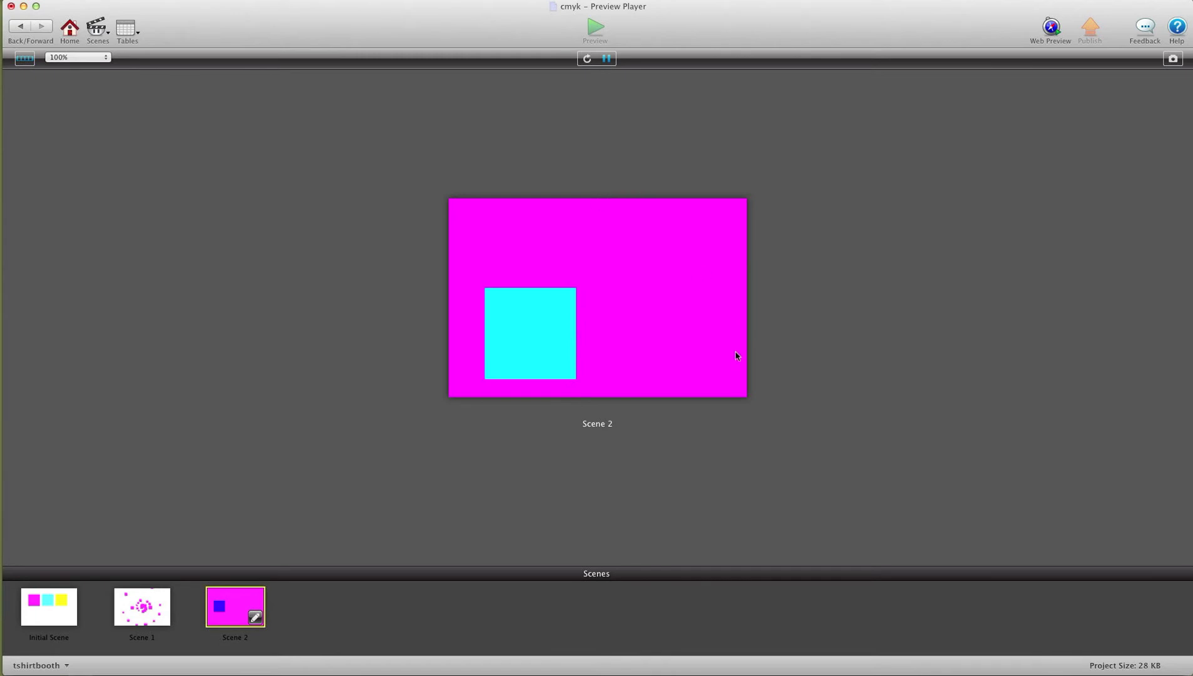
Drag the cyan square across the magenta Scene 2 stage
left_click_drag(523, 346, 659, 250)
Leave the preview and open Scene 2 in the editor
left_click(19, 25)
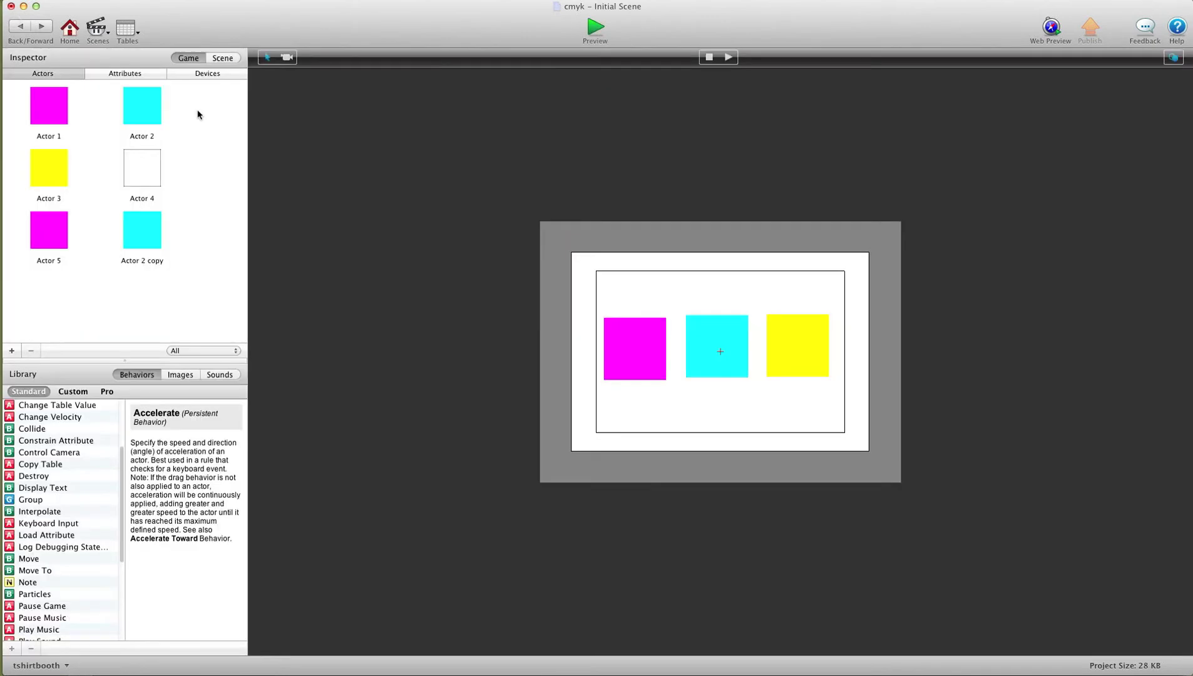
left_click(104, 39)
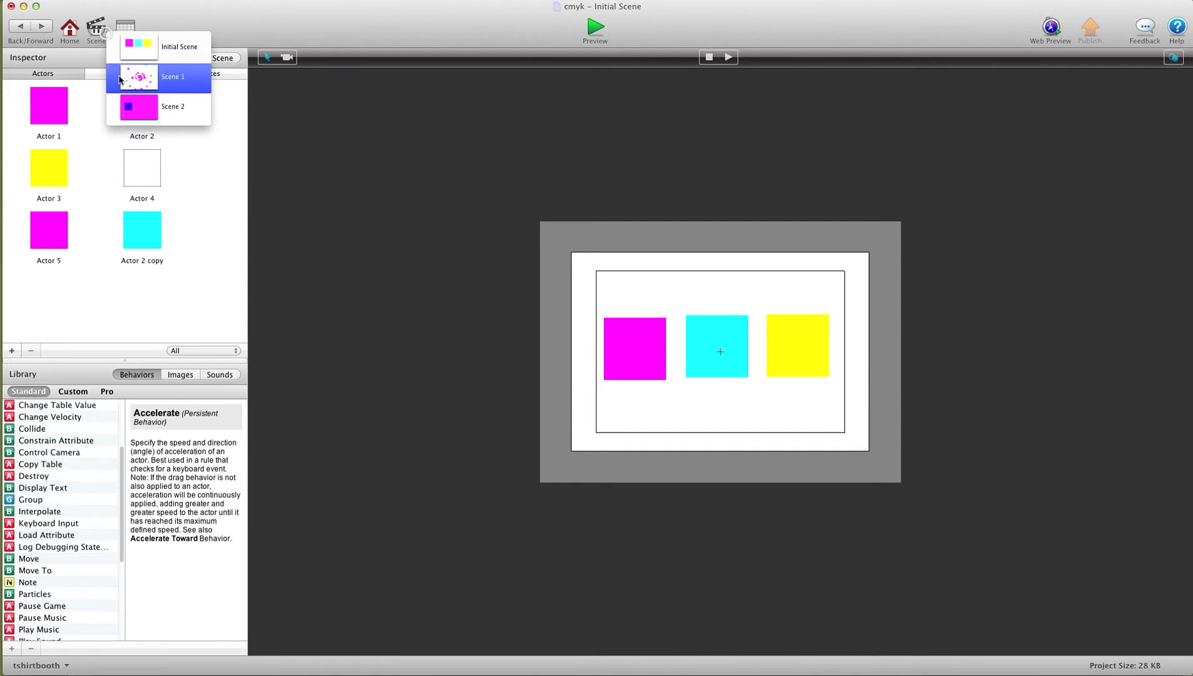
left_click(141, 105)
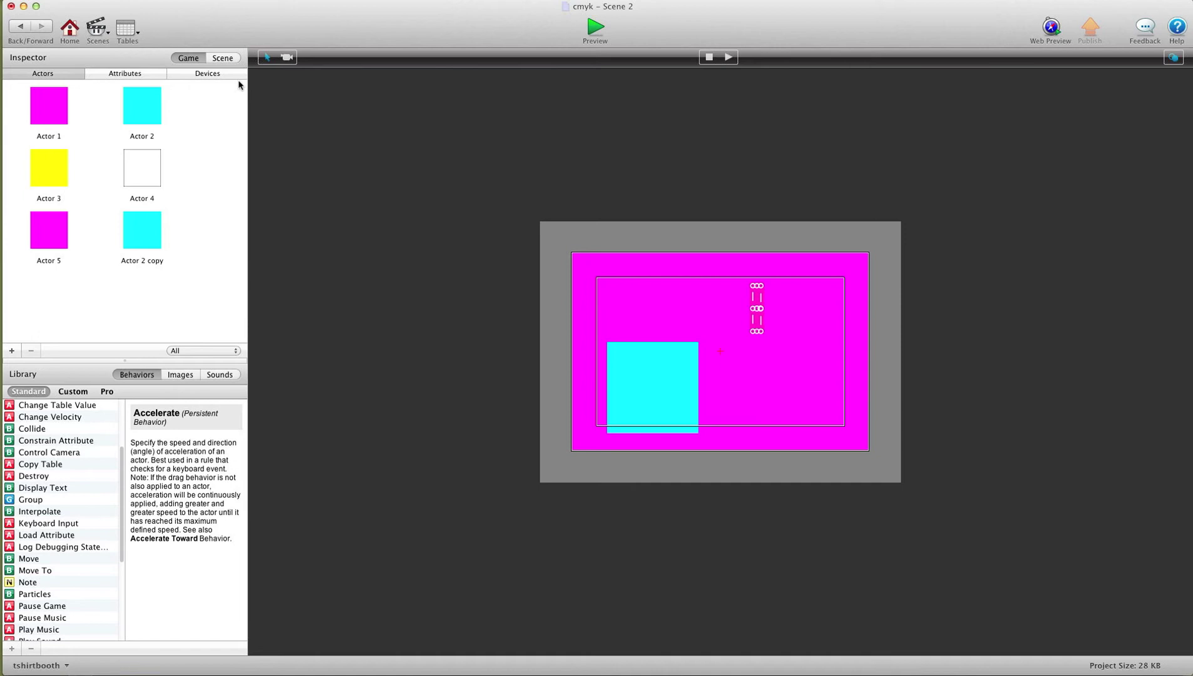
Change Scene 2's background to cyan, then white to reveal Hi, then back to magenta
left_click(223, 57)
left_click(130, 157)
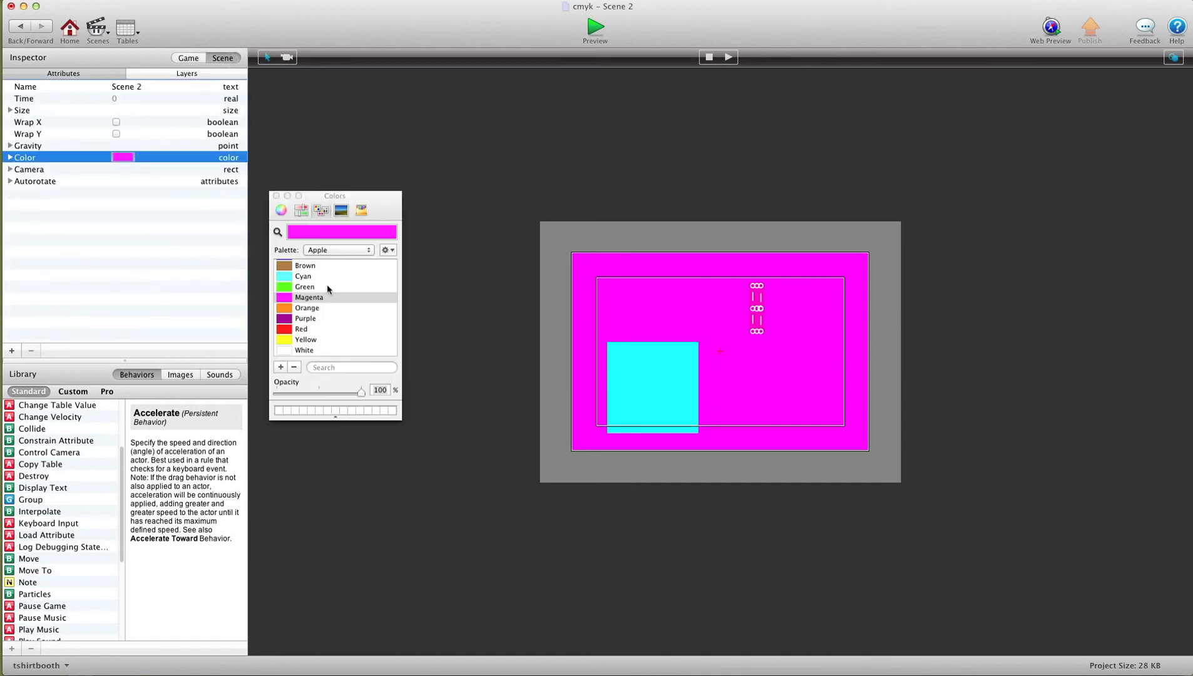
left_click(307, 276)
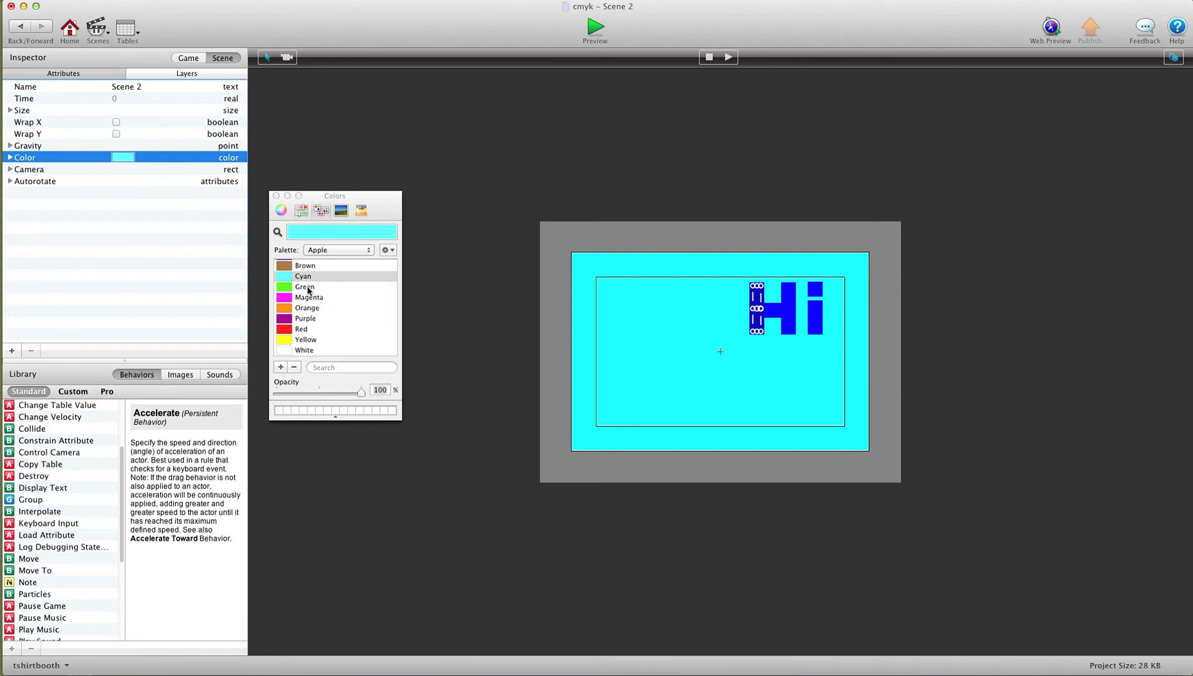
left_click(304, 350)
left_click(845, 353)
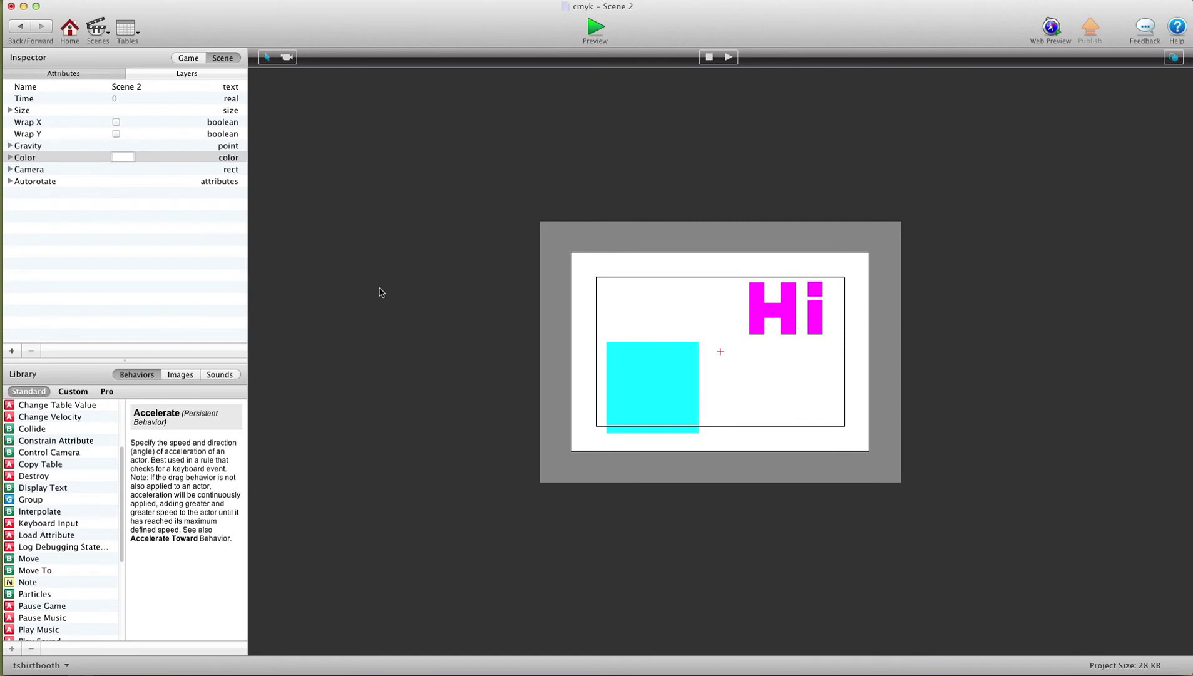
left_click(123, 157)
left_click(296, 297)
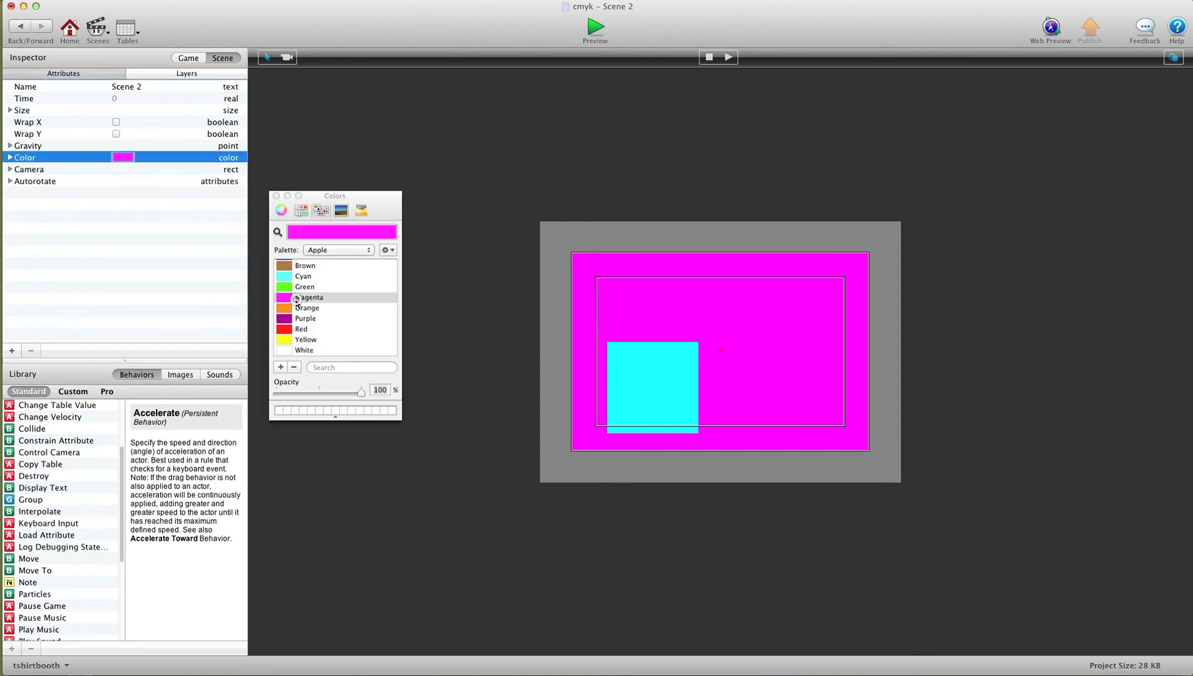
Check that an Actor 5 letter piece in the Layers list uses Multiply blending
left_click(188, 74)
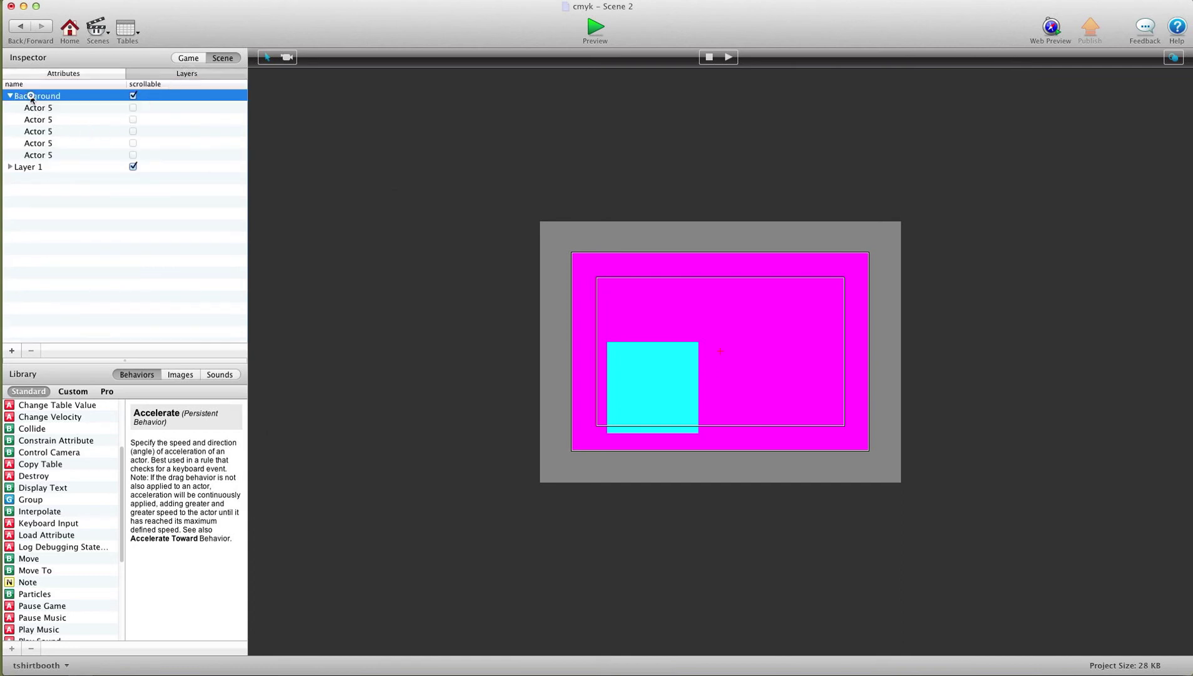
left_click(35, 120)
left_click(36, 131)
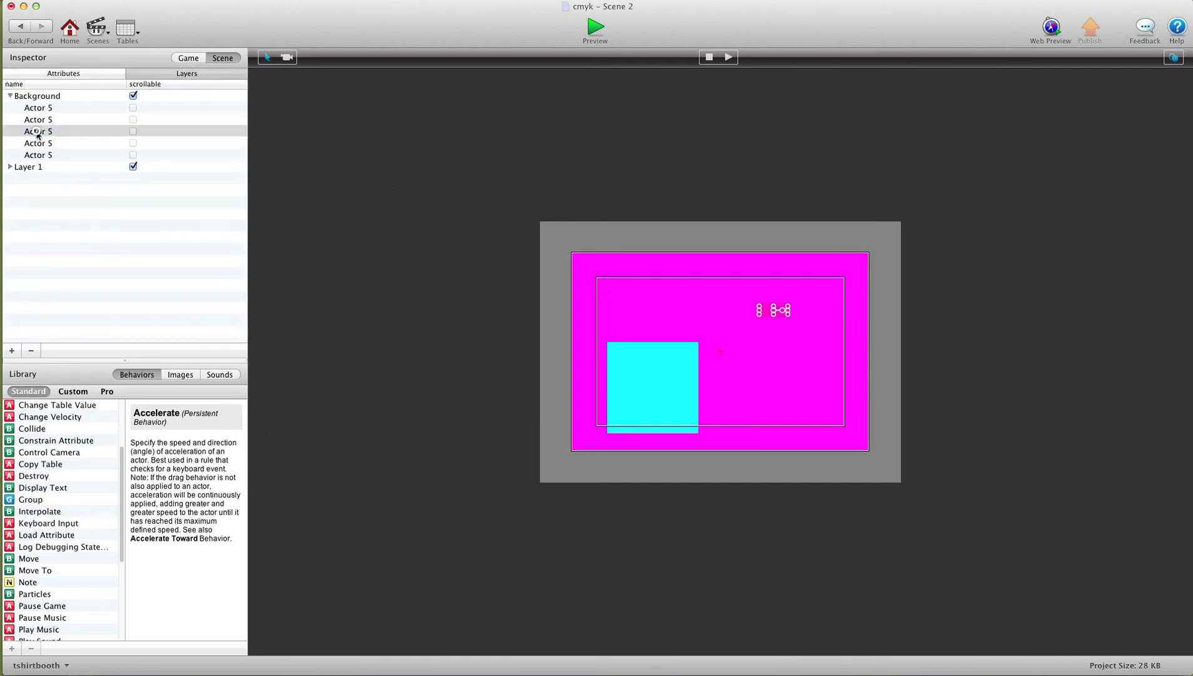
double_click(770, 317)
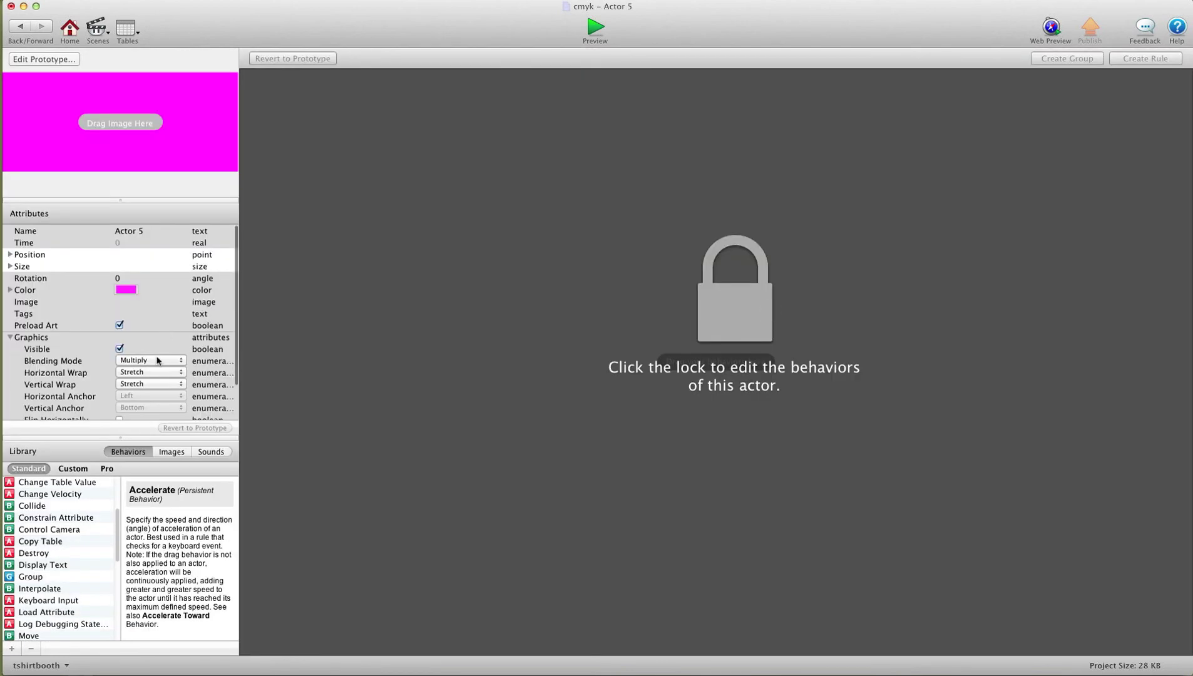
left_click(20, 26)
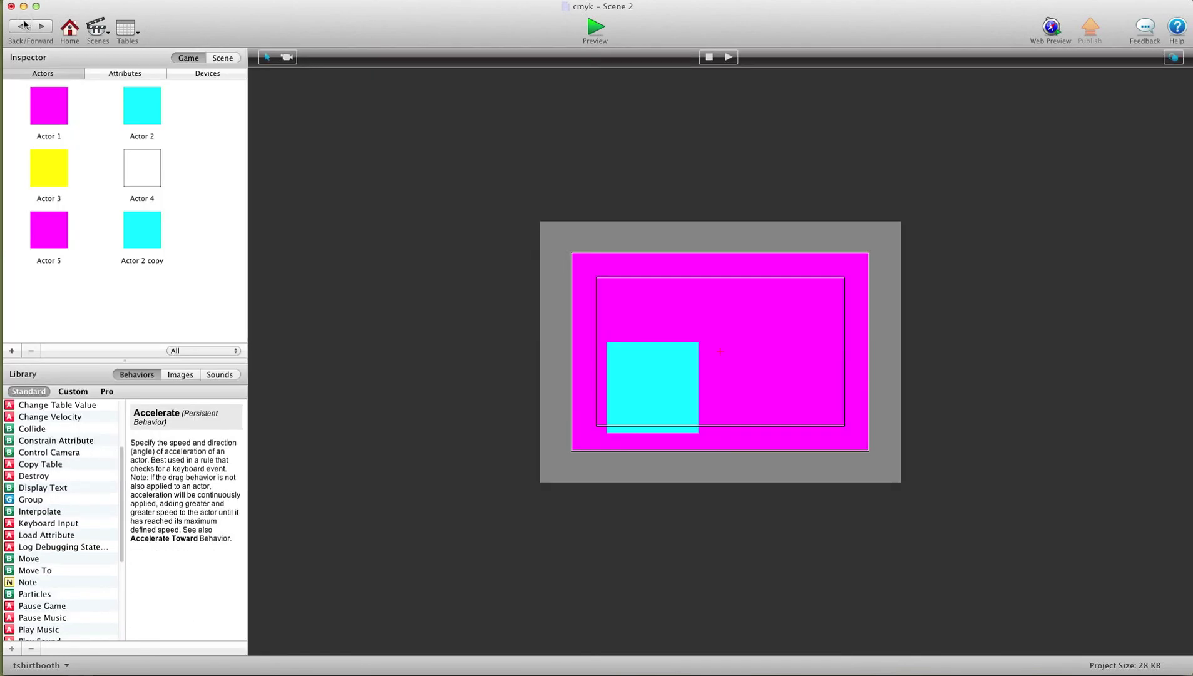
Check that the cyan Actor 2 copy square uses Normal blending
left_click(144, 229)
left_click(671, 423)
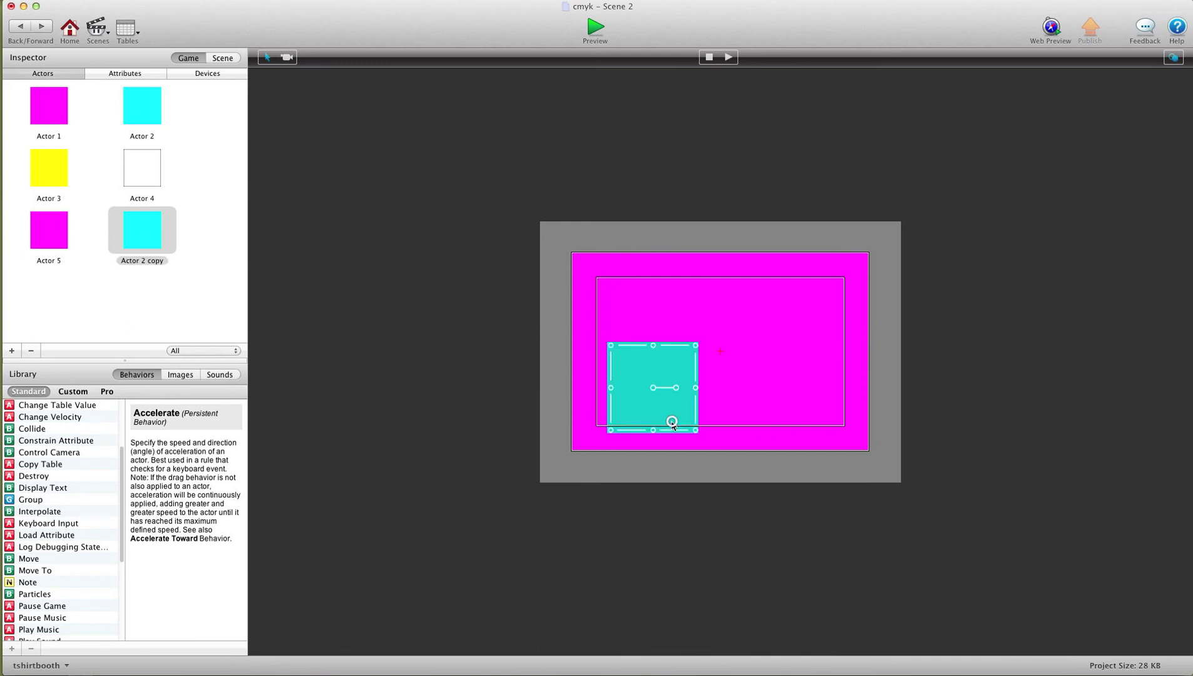
double_click(671, 424)
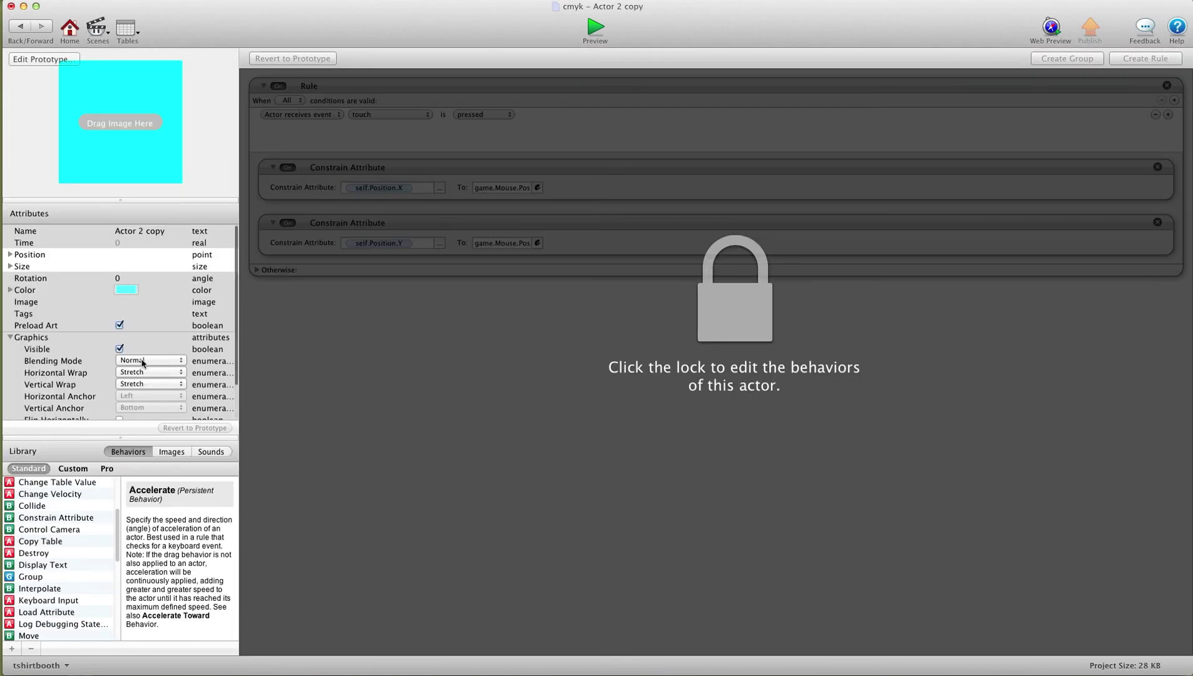
left_click(20, 27)
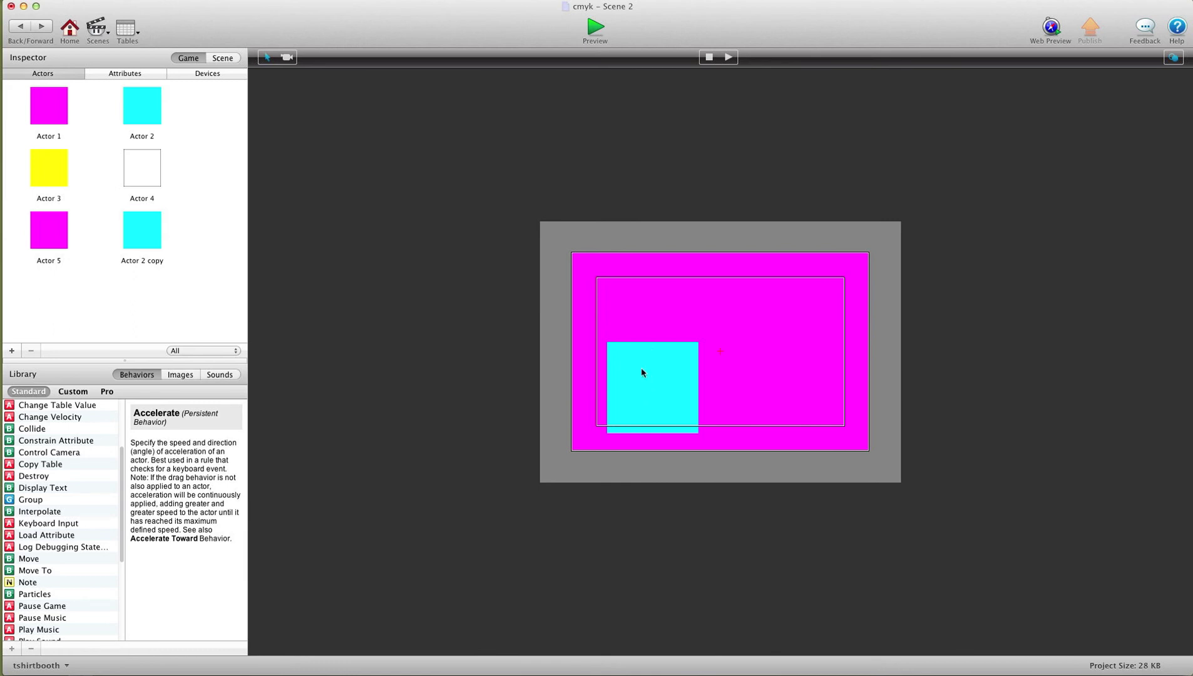
Select the cyan Actor 2 copy square from the layers and preview Scene 2
left_click(779, 311)
left_click(223, 60)
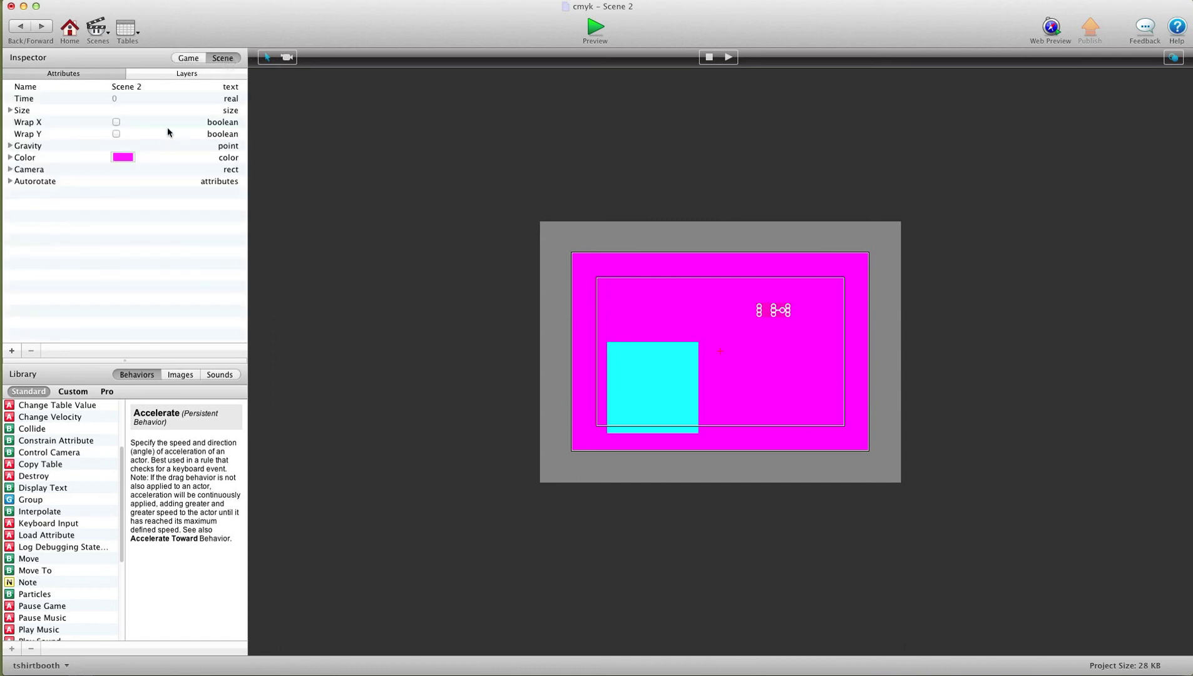
left_click(151, 74)
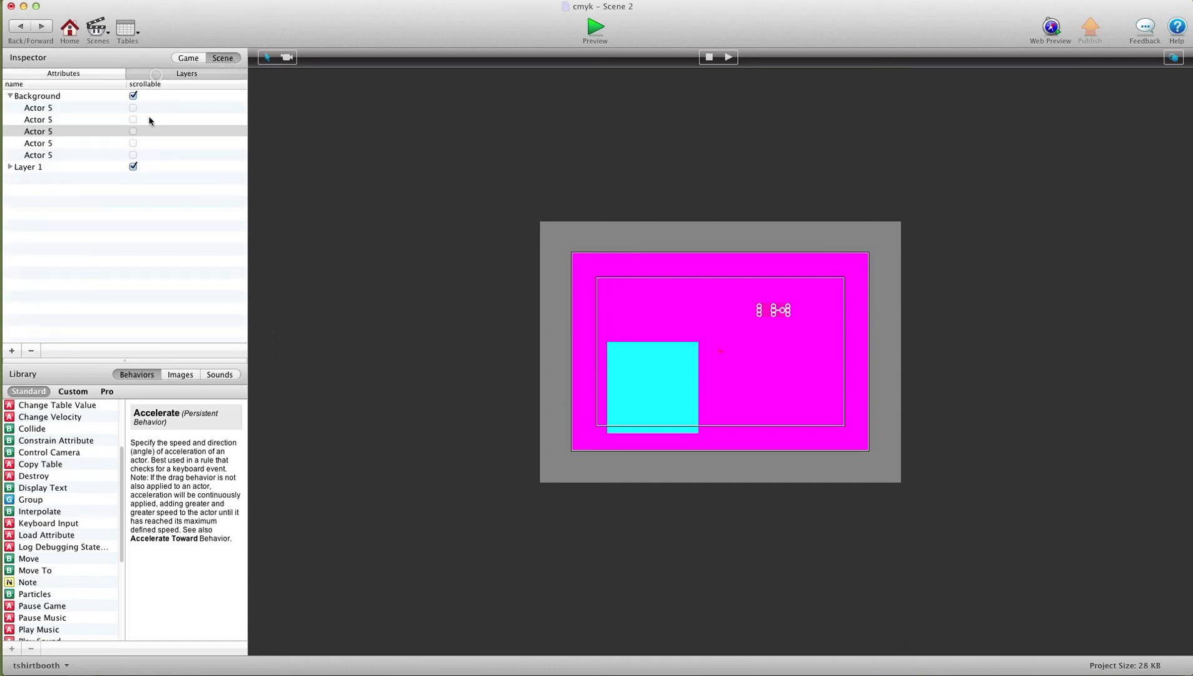
left_click(608, 376)
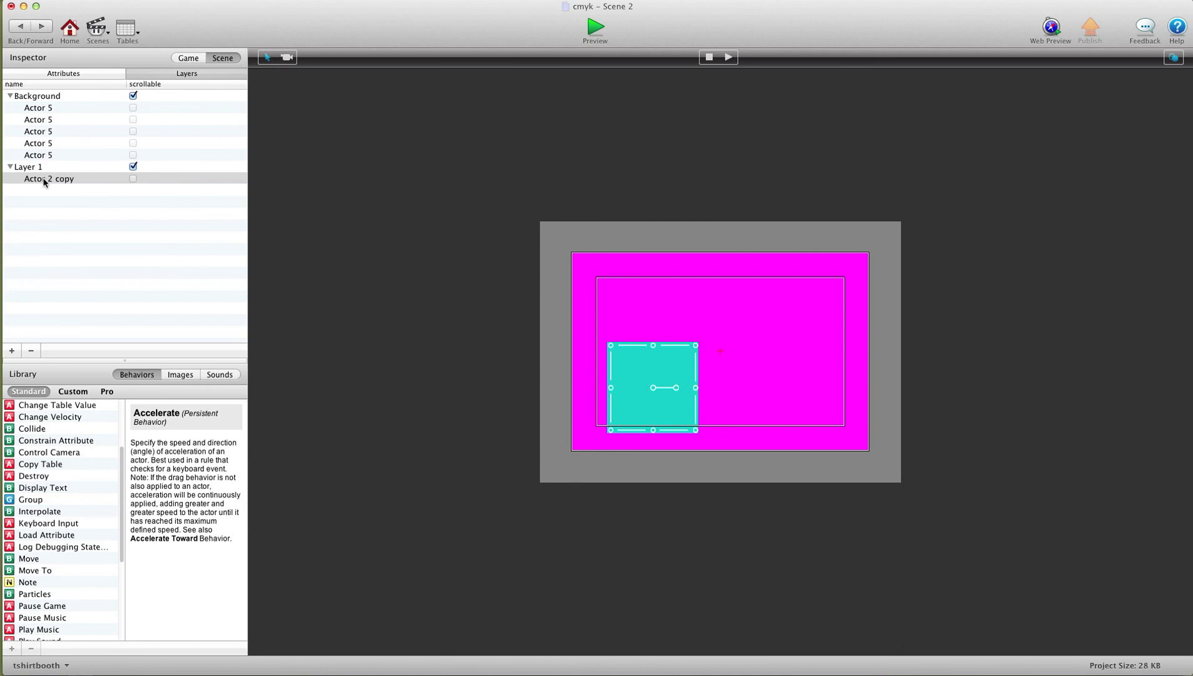
left_click(594, 28)
Drag the cyan square to the stage's upper right so it frames the blue Hi
left_click_drag(536, 314, 666, 260)
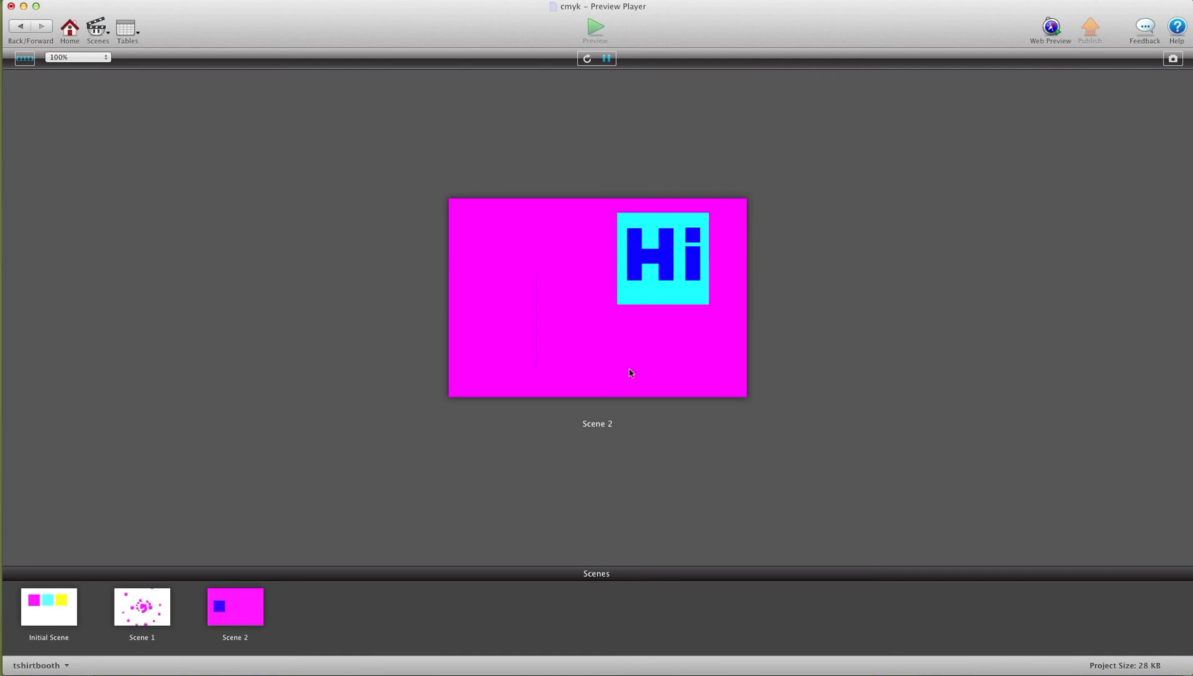